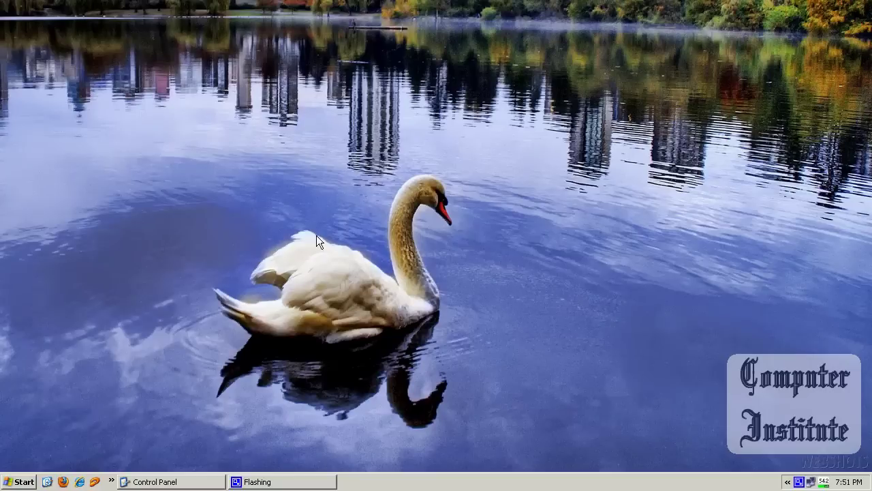
# Open Network Connections from the Control Panel.
pyautogui.click(195, 484)
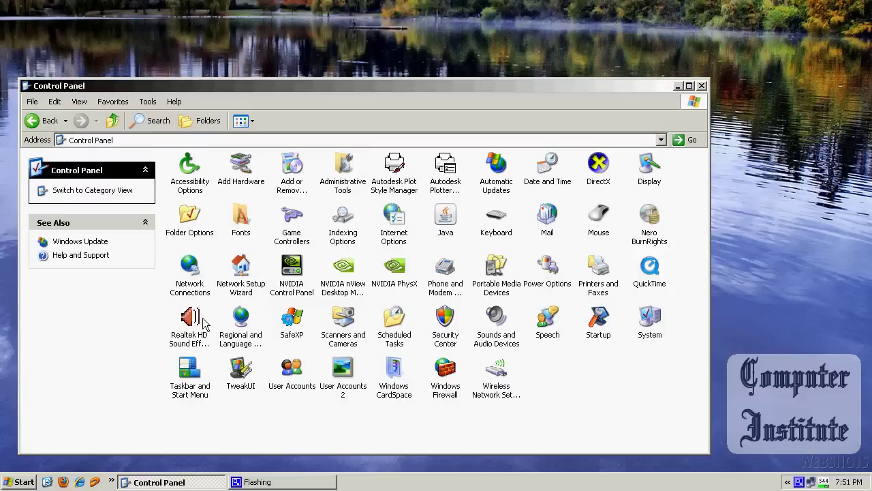
pyautogui.click(194, 273)
pyautogui.doubleClick(193, 273)
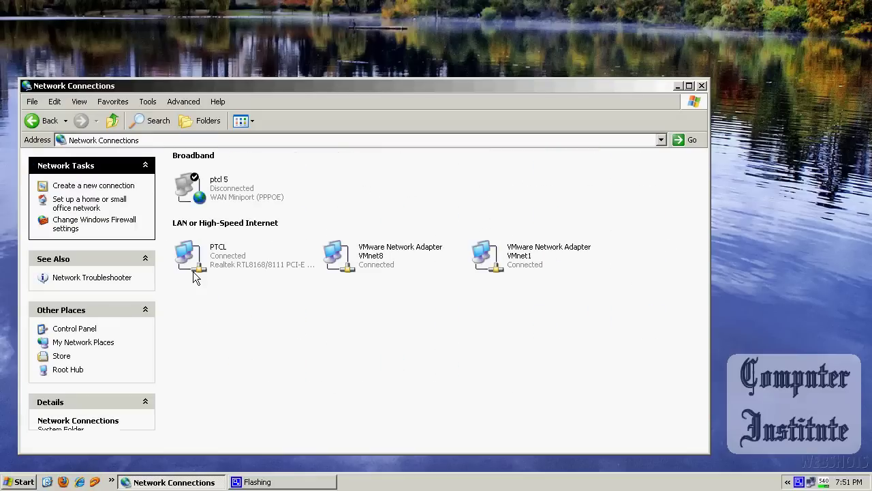
# Start a new workplace-network connection of the virtual private network type.
pyautogui.click(92, 190)
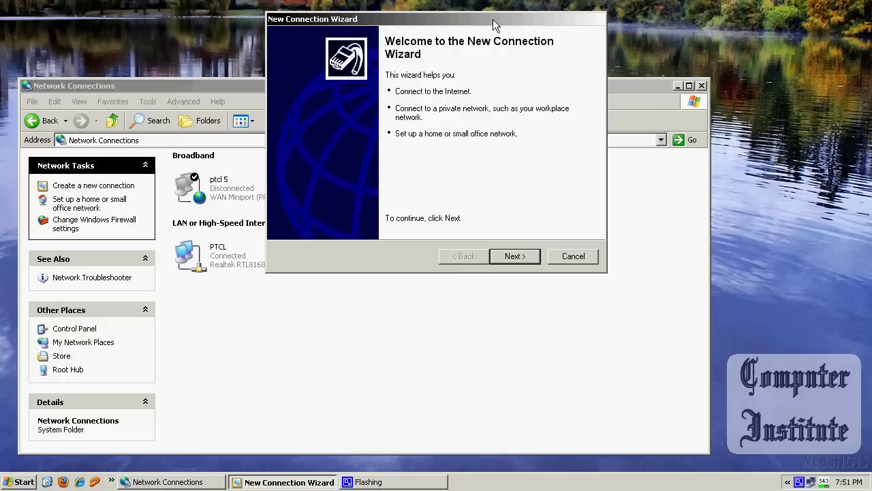
pyautogui.moveTo(493, 19); pyautogui.dragTo(361, 85)
pyautogui.click(378, 319)
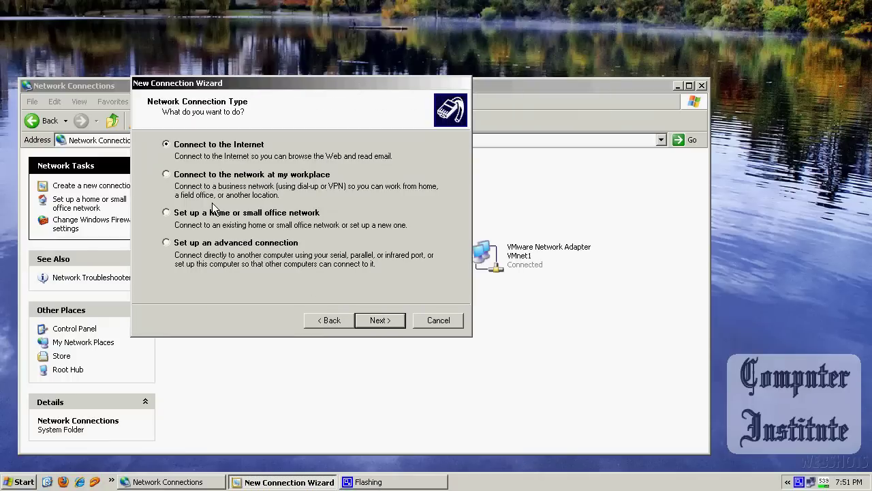
pyautogui.click(209, 176)
pyautogui.click(390, 320)
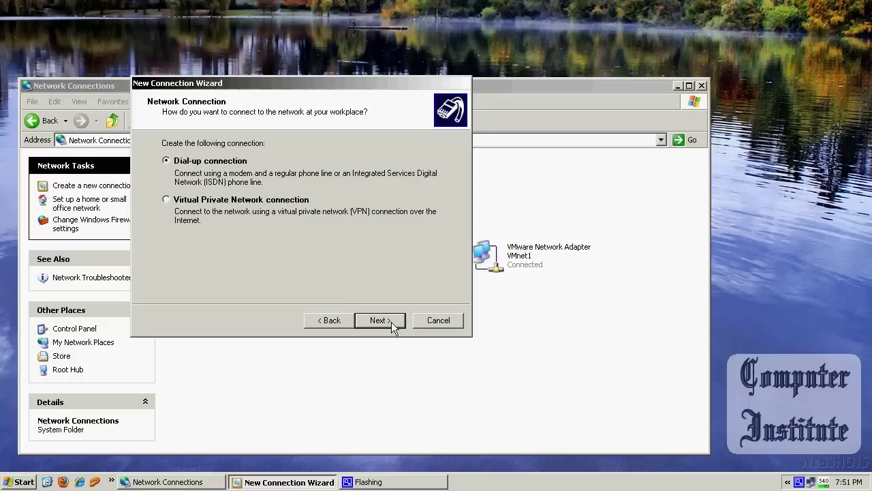
pyautogui.click(246, 208)
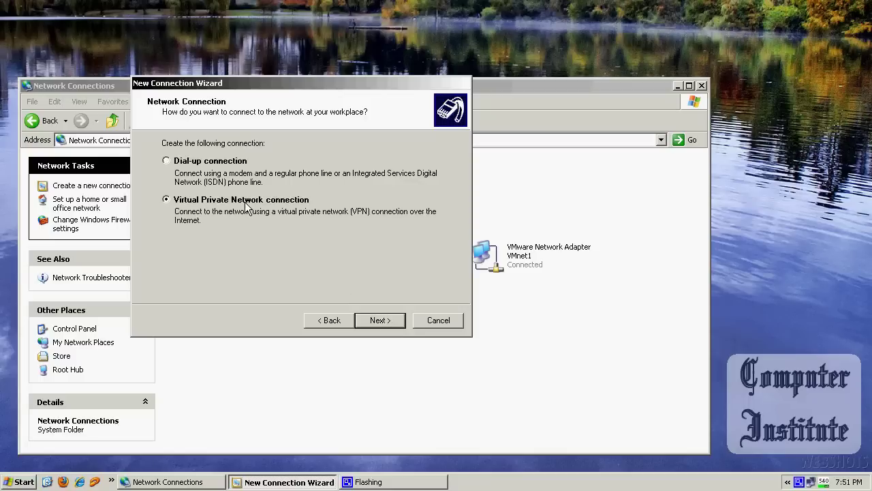
# Name the connection 'Guest VPN' and set 'Do not dial the initial connection'.
pyautogui.click(384, 323)
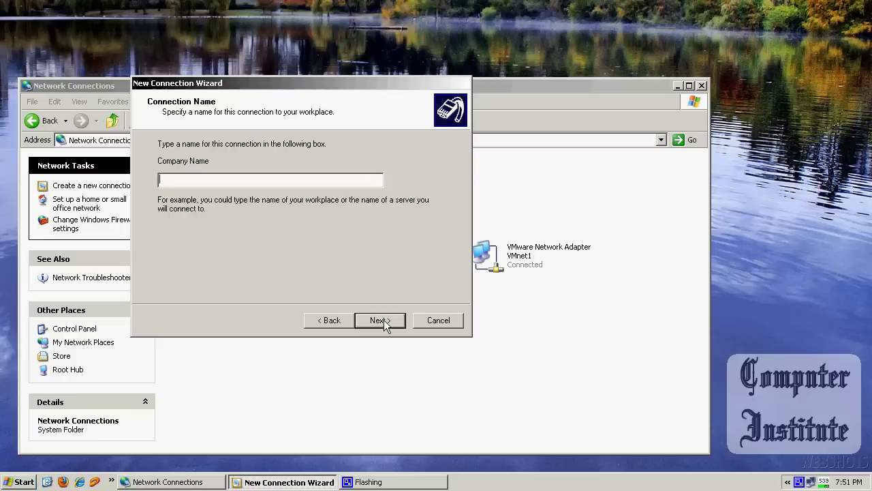
pyautogui.write('Guest')
pyautogui.write(' VPN')
pyautogui.click(388, 318)
pyautogui.click(241, 199)
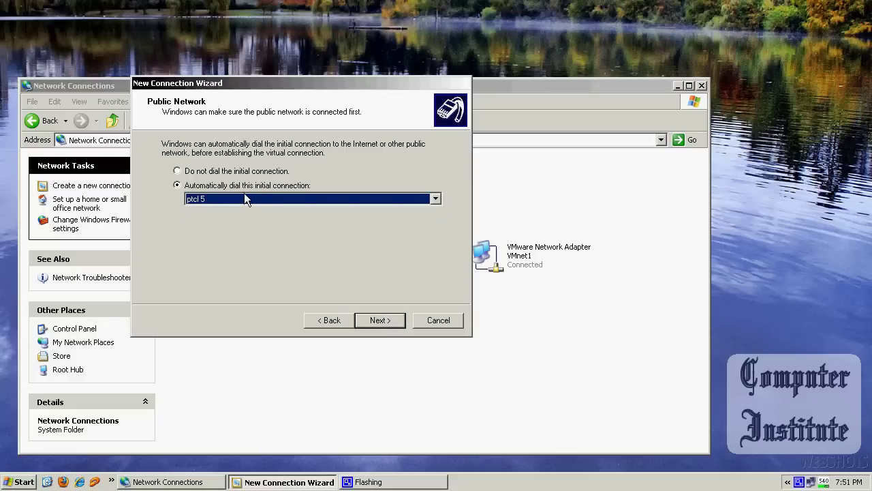
pyautogui.click(216, 173)
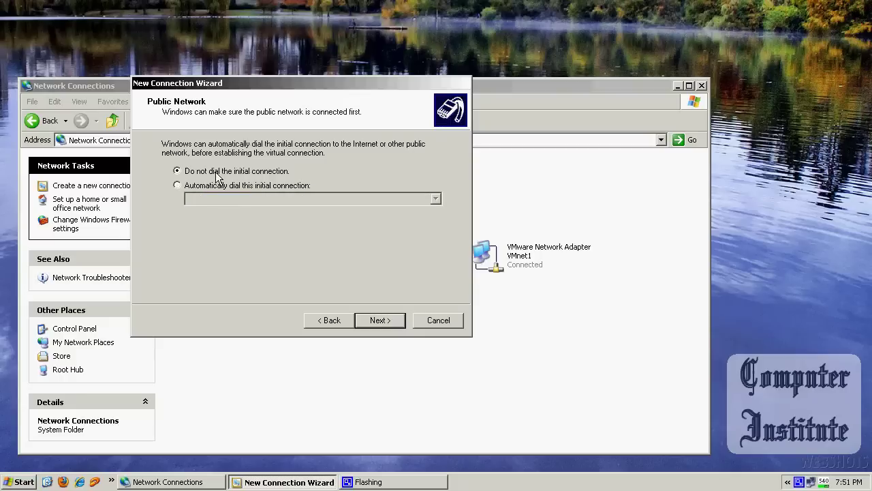
pyautogui.click(372, 325)
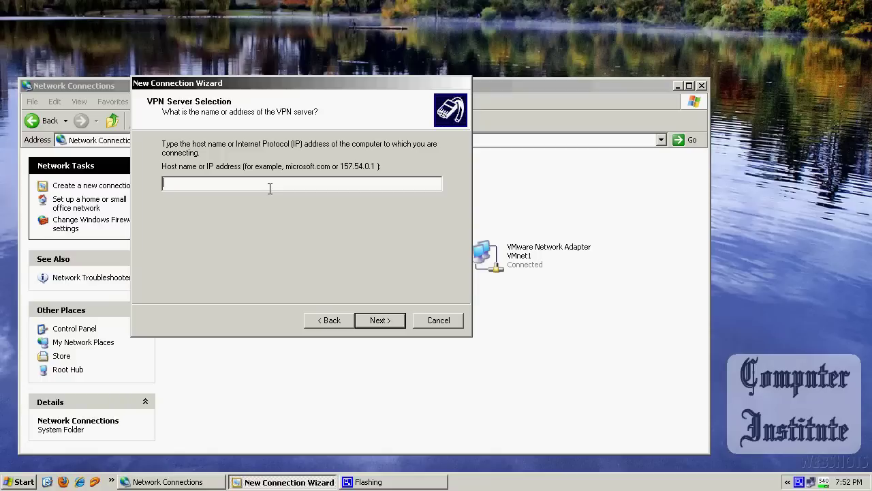
# Enter 220.125.124.5 as the VPN server address and advance to the summary.
pyautogui.write('220.1')
pyautogui.write('25.124.5')
pyautogui.click(376, 320)
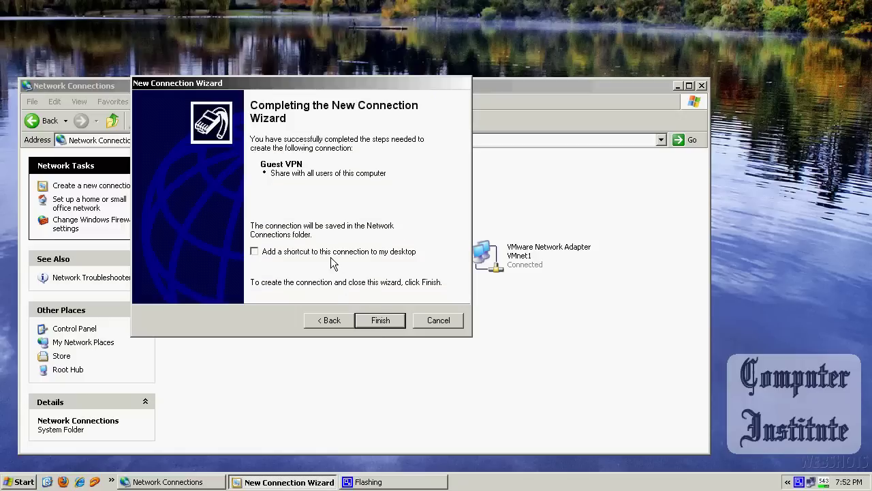
# Finish the wizard without a desktop shortcut, then enter the guest user name and password.
pyautogui.click(362, 252)
pyautogui.click(329, 254)
pyautogui.click(377, 321)
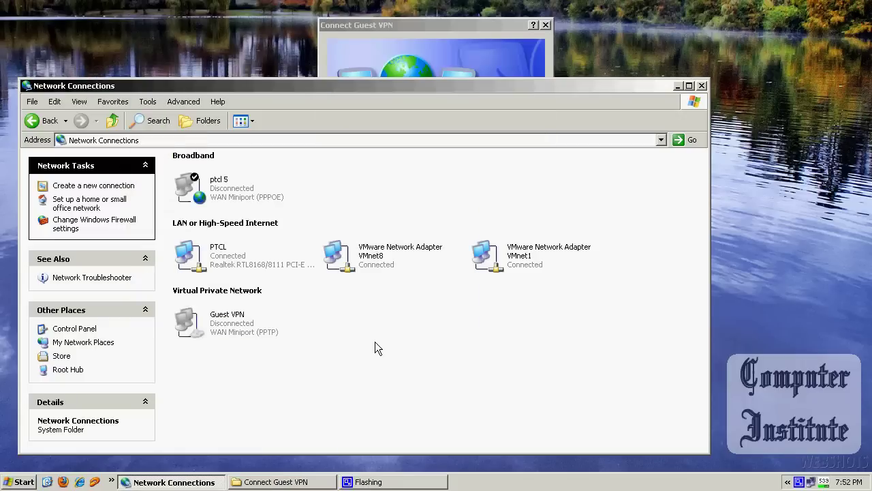
pyautogui.moveTo(399, 27); pyautogui.dragTo(349, 82)
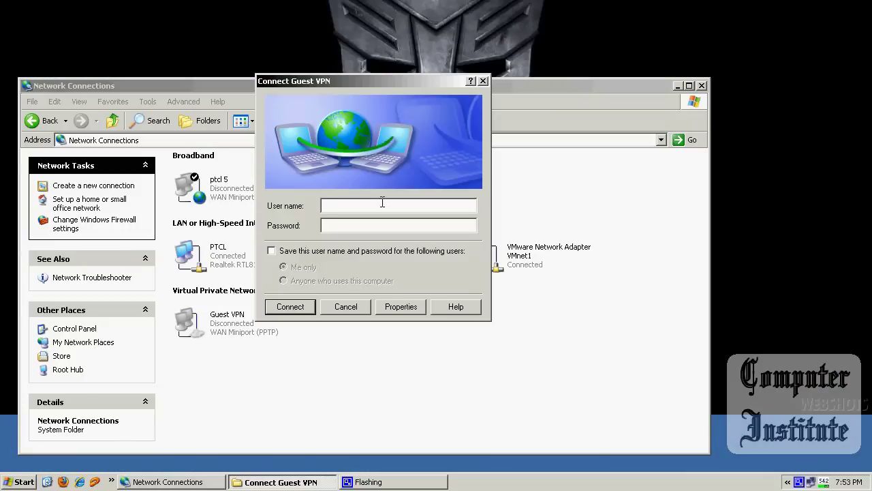
pyautogui.write('guest')
pyautogui.write('***********')
# Start connecting Guest VPN, cancel the attempt, and minimise Network Connections.
pyautogui.click(298, 311)
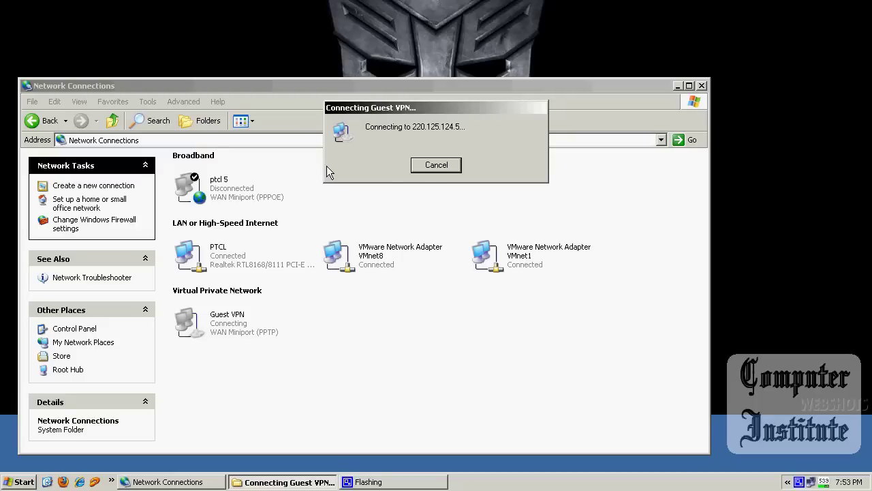
pyautogui.click(429, 164)
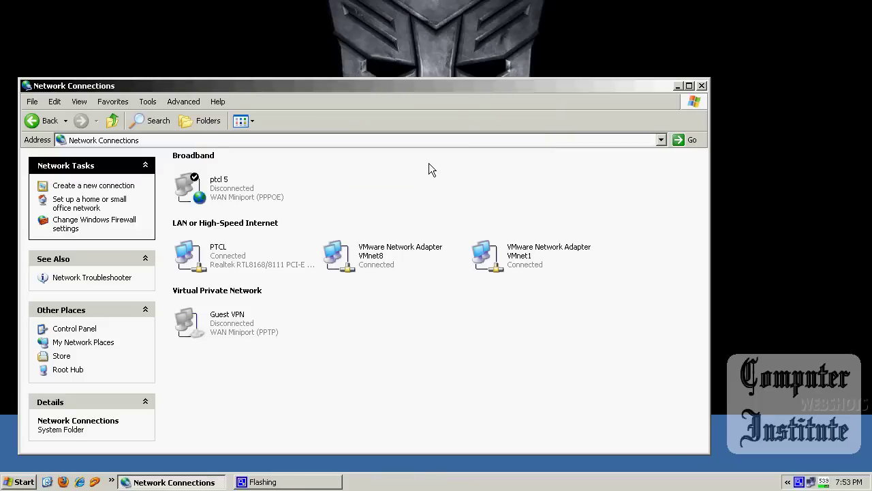
pyautogui.click(678, 87)
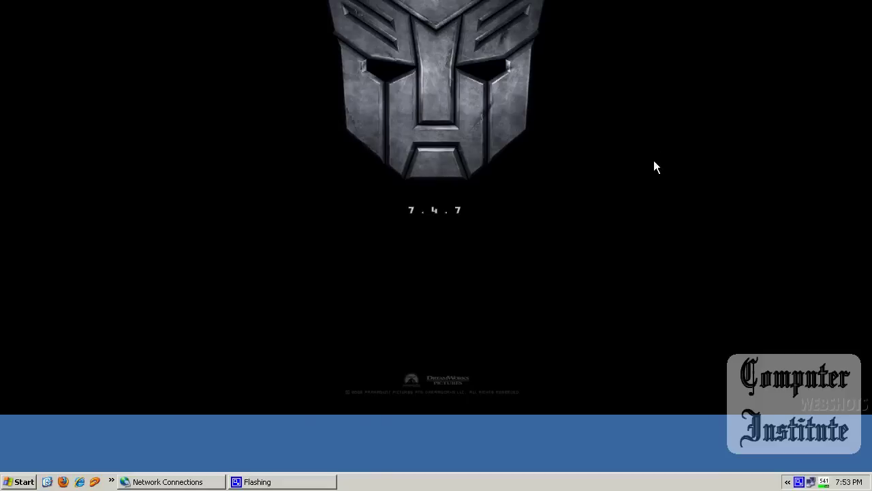